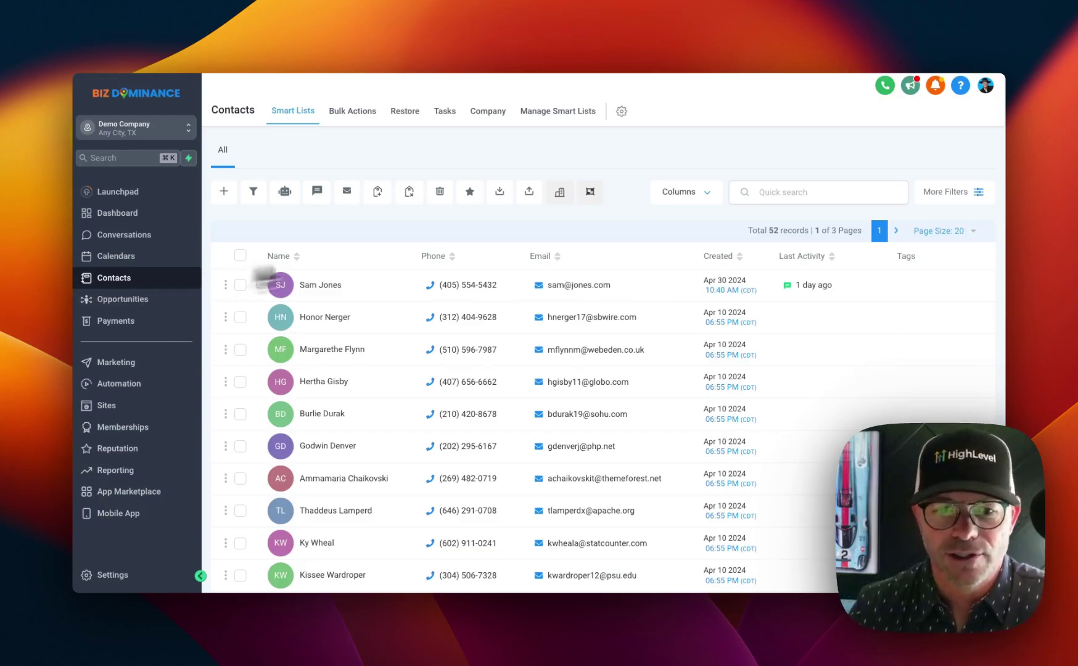
Scroll through the All contacts list to review its 52 existing records
{"action": "scroll", "coordinate": [354, 311], "scroll_direction": "down", "scroll_amount": 2}
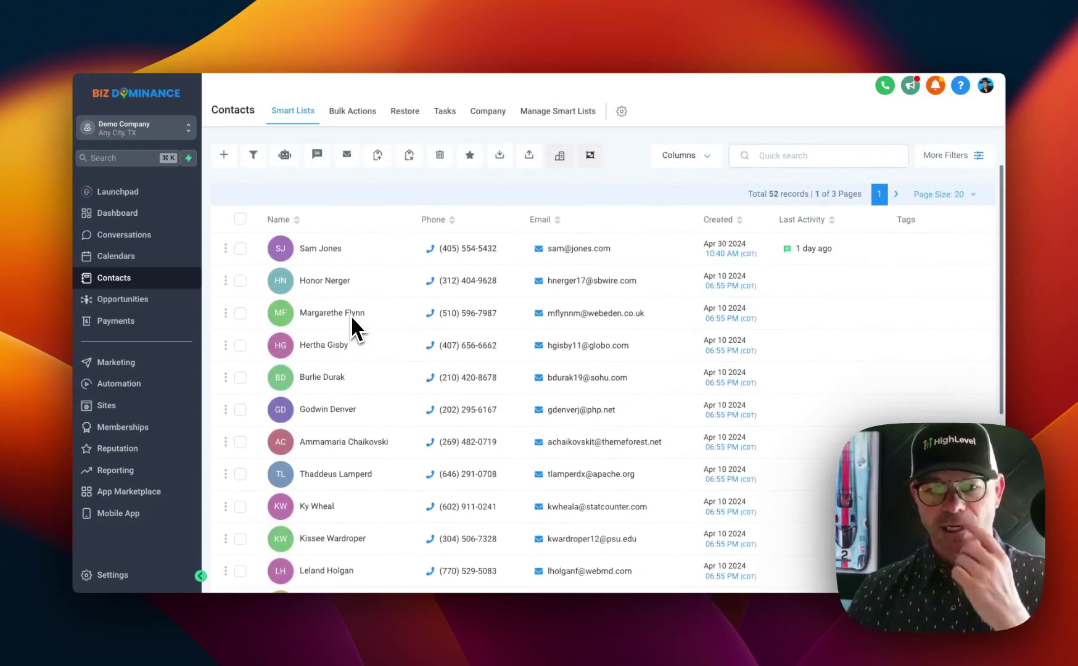
{"action": "scroll", "coordinate": [351, 318], "scroll_direction": "down", "scroll_amount": 5}
{"action": "scroll", "coordinate": [352, 318], "scroll_direction": "down", "scroll_amount": 5}
{"action": "scroll", "coordinate": [352, 317], "scroll_direction": "up", "scroll_amount": 10}
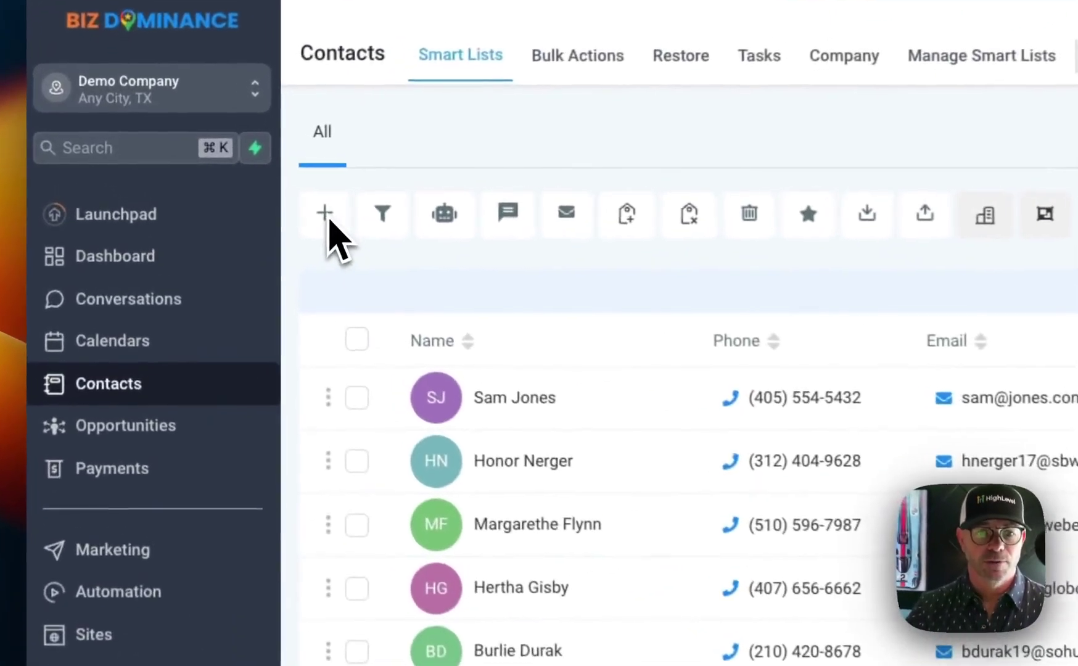
Enter the new contact's first name, last name, e-mail address and phone number
{"action": "left_click", "coordinate": [225, 192]}
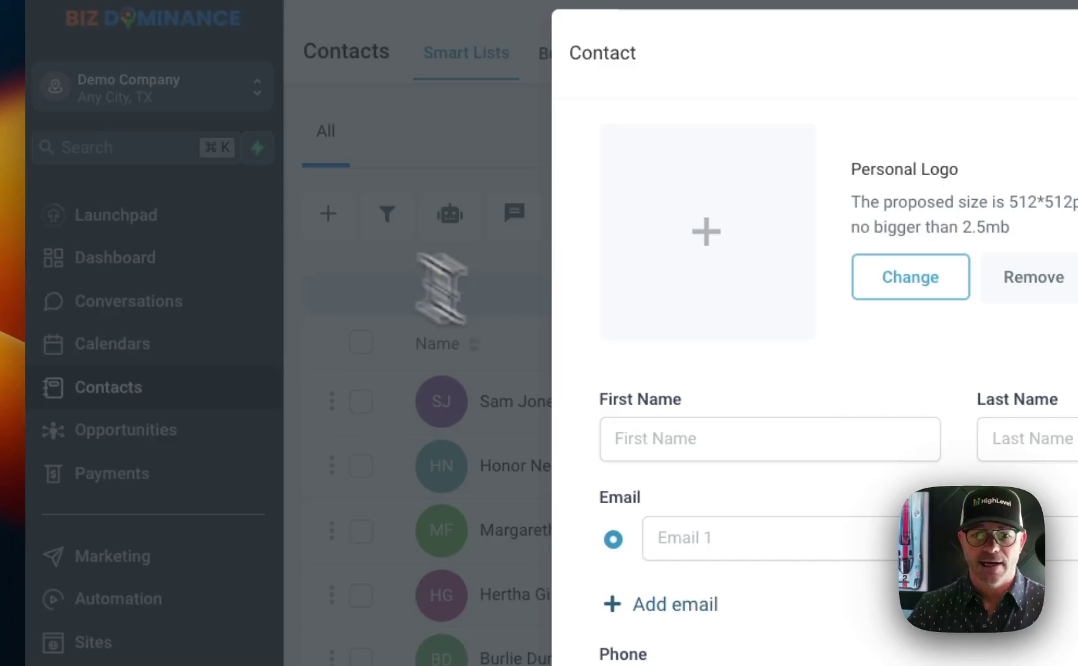
{"action": "left_click", "coordinate": [726, 440]}
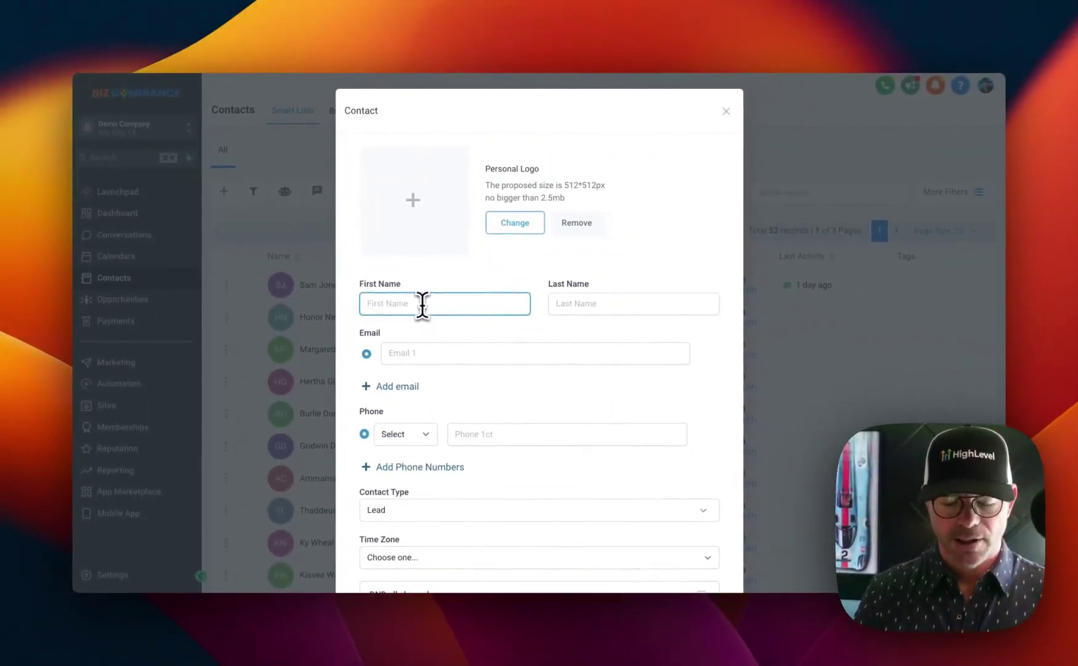
{"action": "key", "text": "Tab"}
{"action": "key", "text": "Tab"}
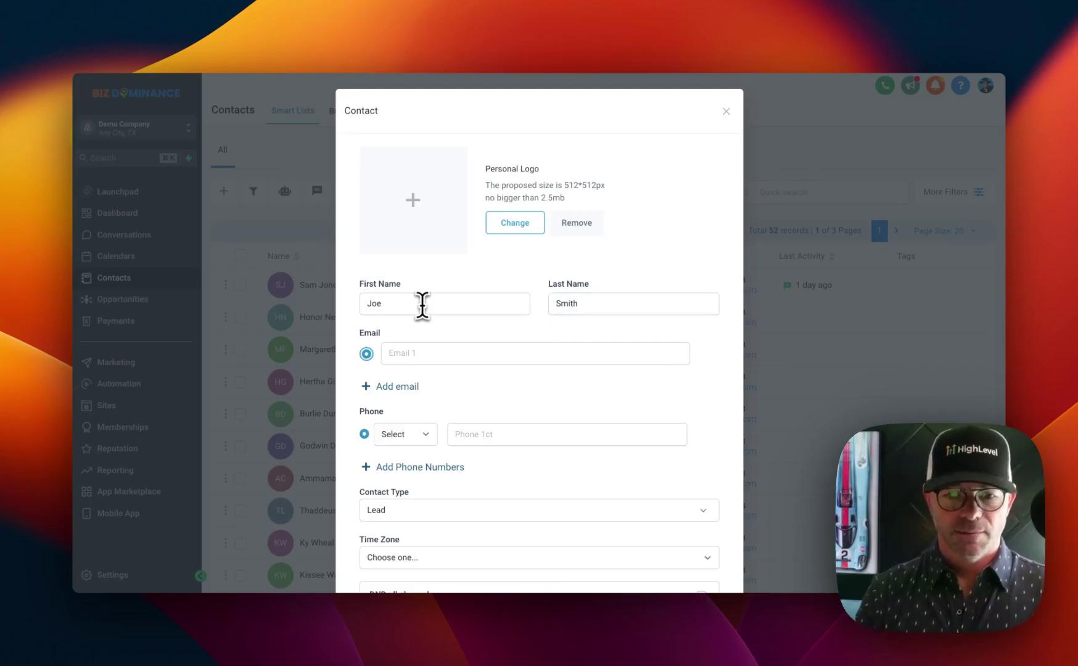
{"action": "left_click", "coordinate": [445, 352]}
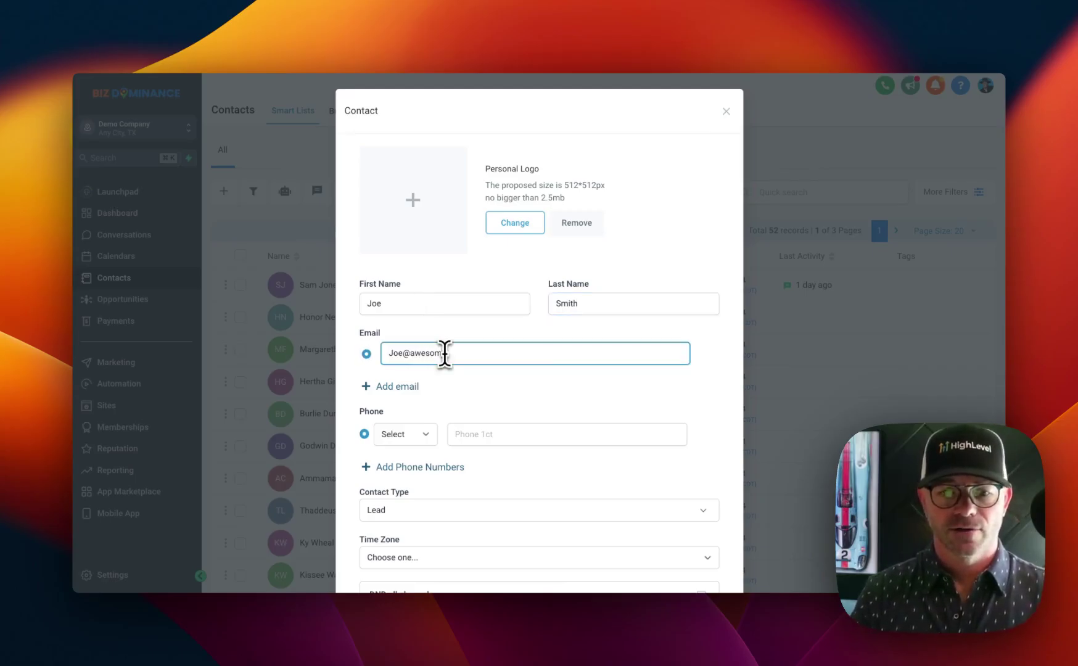
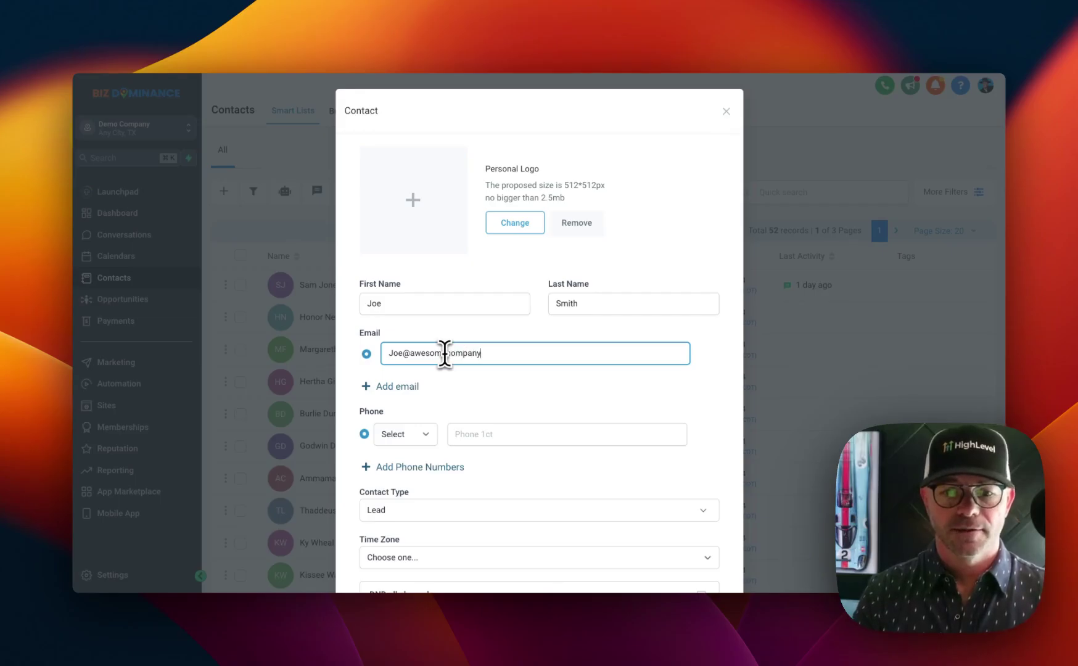
{"action": "key", "text": "Tab"}
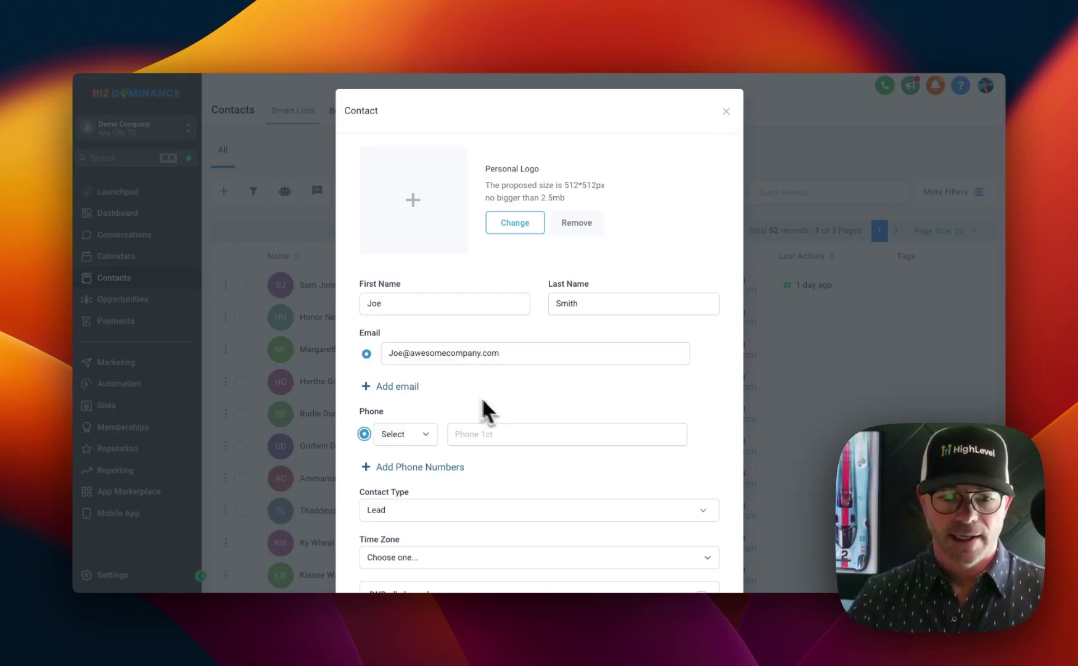
{"action": "scroll", "coordinate": [487, 397], "scroll_direction": "down", "scroll_amount": 3}
{"action": "left_click", "coordinate": [491, 357]}
Keep contact type Lead, set time zone GMT-06:00 America/Boise (MDT), and save the contact
{"action": "scroll", "coordinate": [527, 450], "scroll_direction": "down", "scroll_amount": 5}
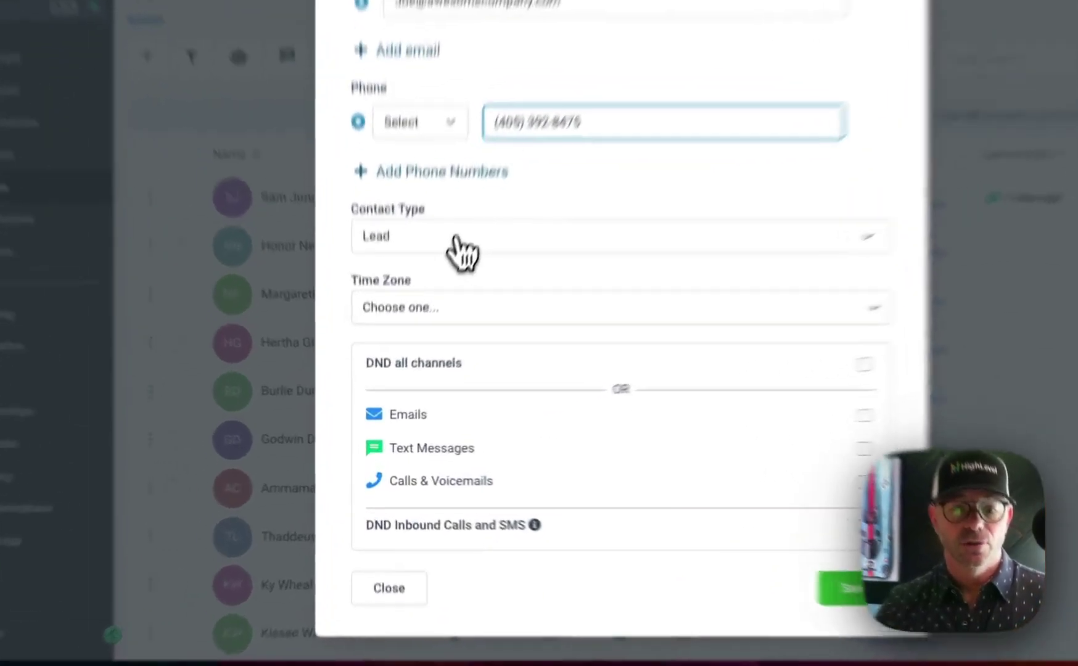
{"action": "left_click", "coordinate": [435, 317]}
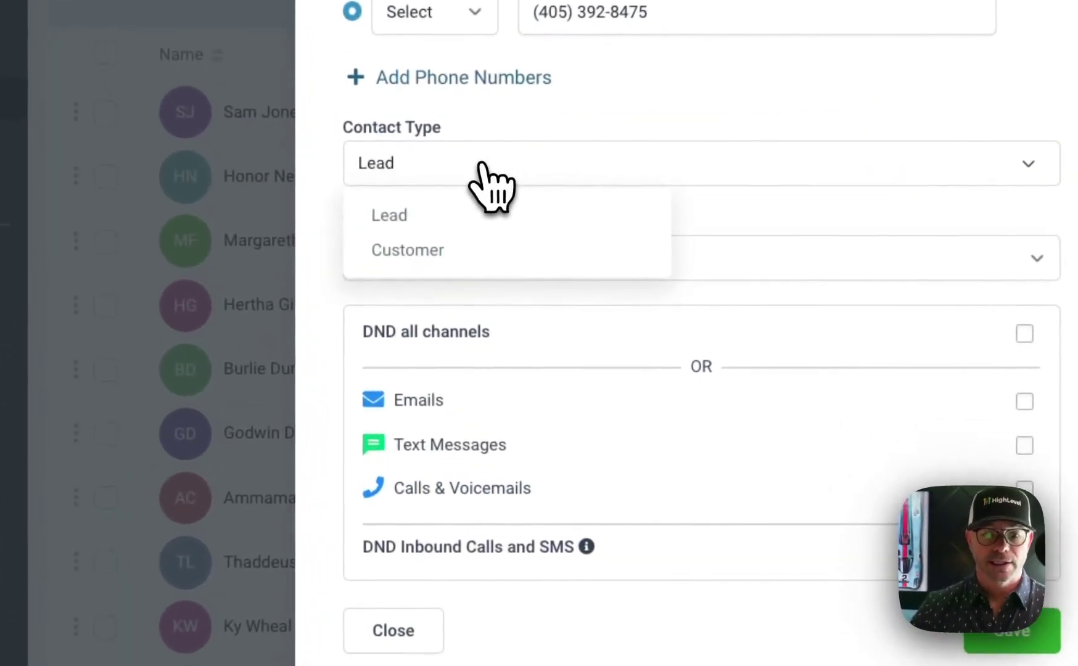
{"action": "left_click", "coordinate": [435, 318]}
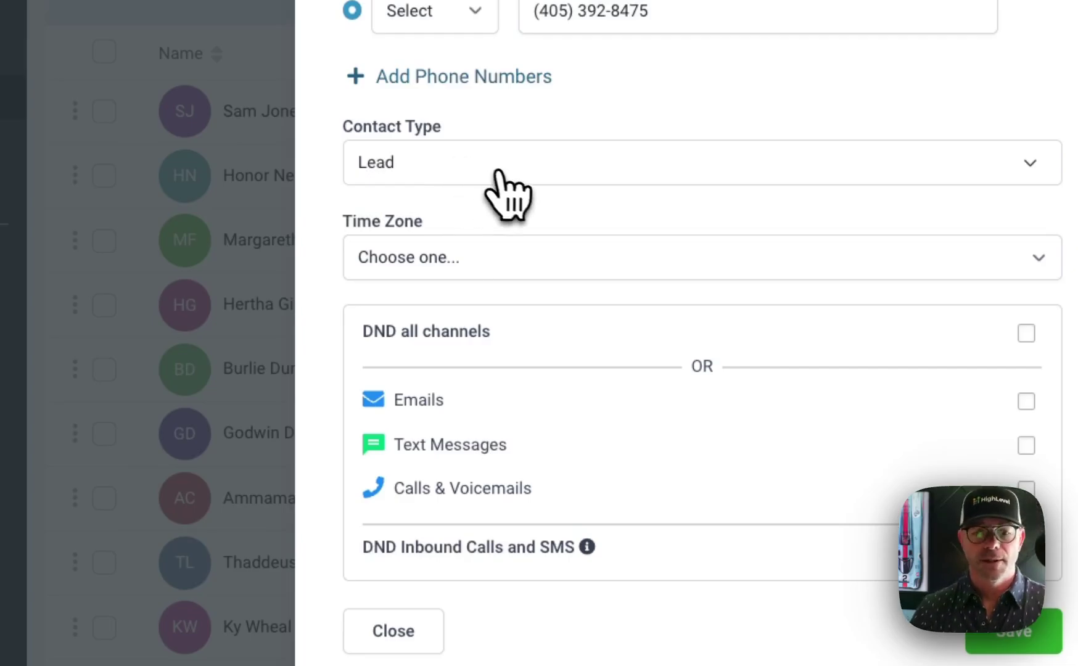
{"action": "left_click", "coordinate": [494, 173]}
{"action": "left_click", "coordinate": [490, 217]}
{"action": "left_click", "coordinate": [552, 263]}
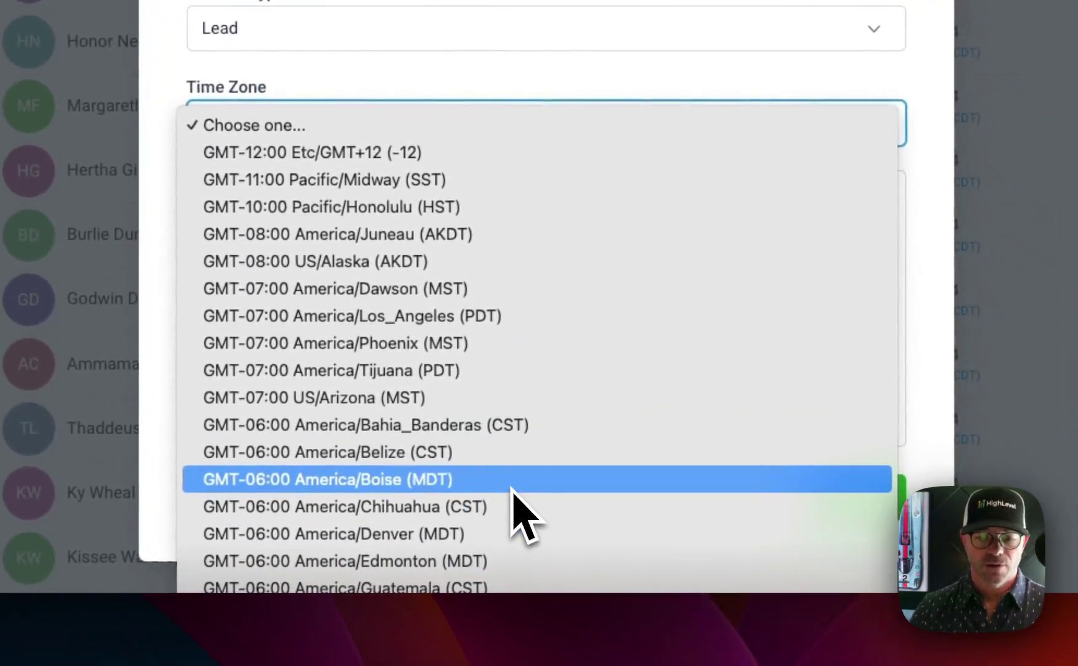
{"action": "left_click", "coordinate": [512, 484]}
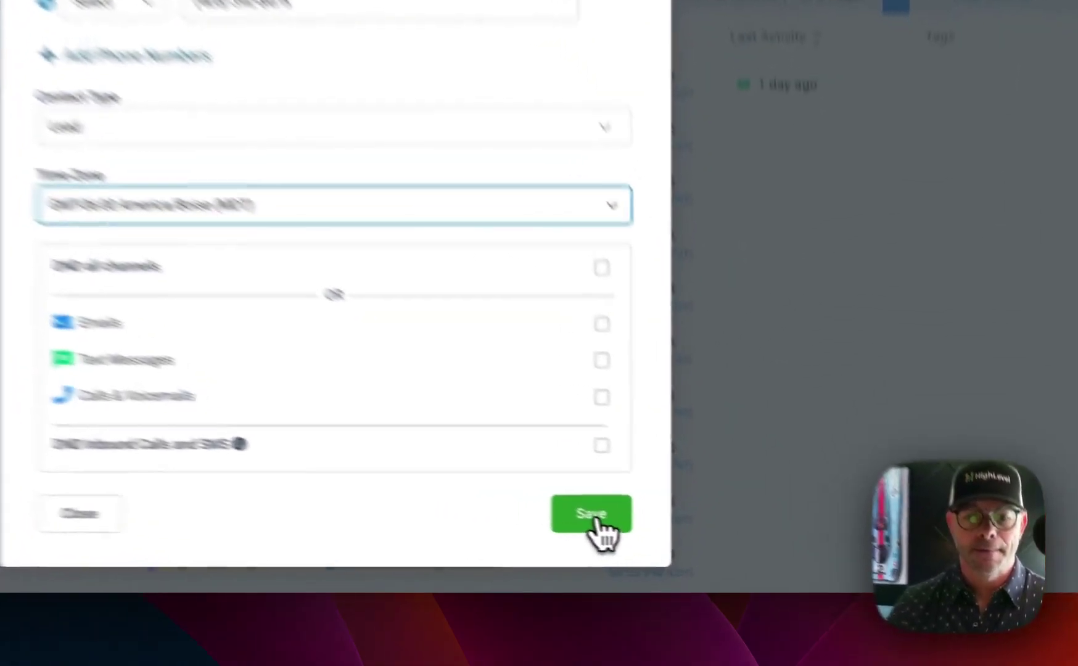
{"action": "left_click", "coordinate": [699, 547]}
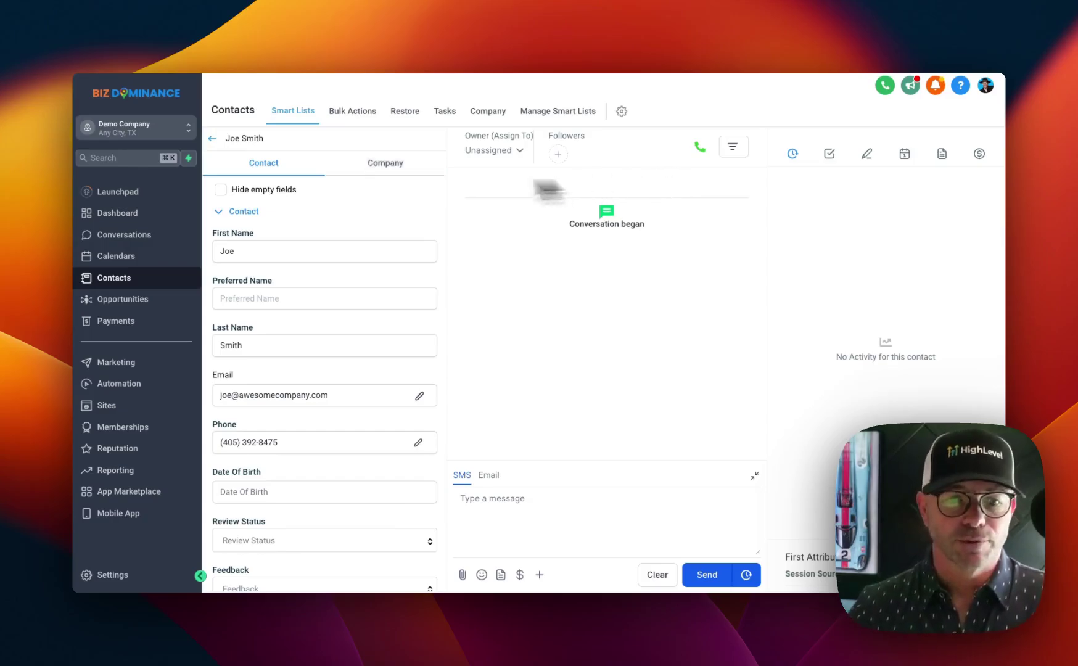
Look over the saved contact's details, then go back to the All list, now 53 records
{"action": "scroll", "coordinate": [269, 254], "scroll_direction": "down", "scroll_amount": 3}
{"action": "scroll", "coordinate": [269, 336], "scroll_direction": "down", "scroll_amount": 5}
{"action": "scroll", "coordinate": [269, 337], "scroll_direction": "up", "scroll_amount": 8}
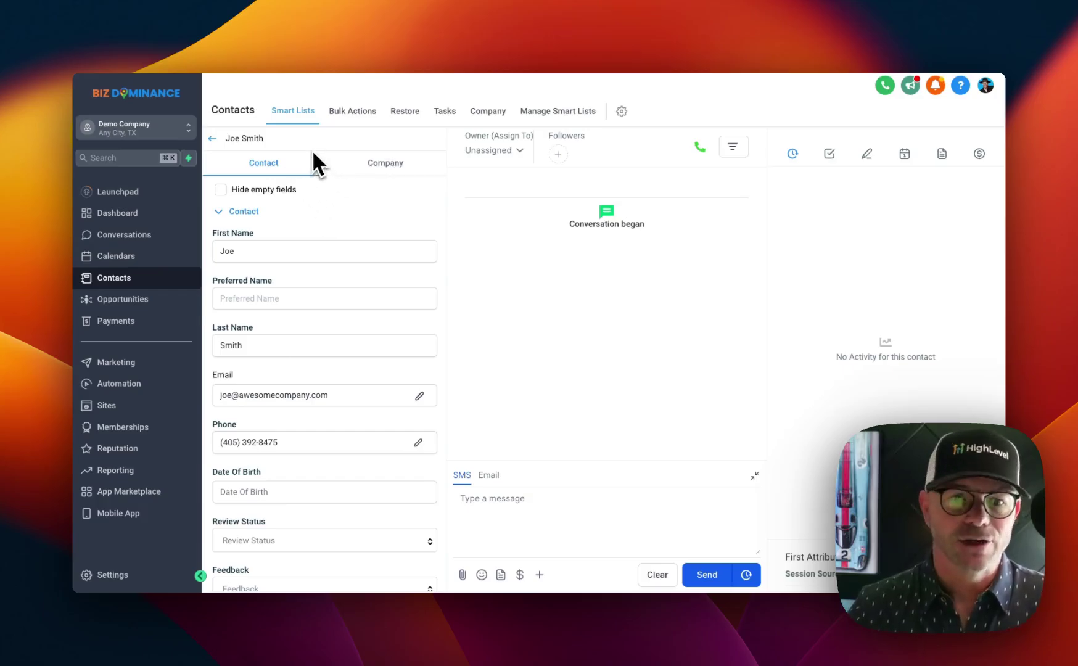
{"action": "left_click", "coordinate": [212, 138]}
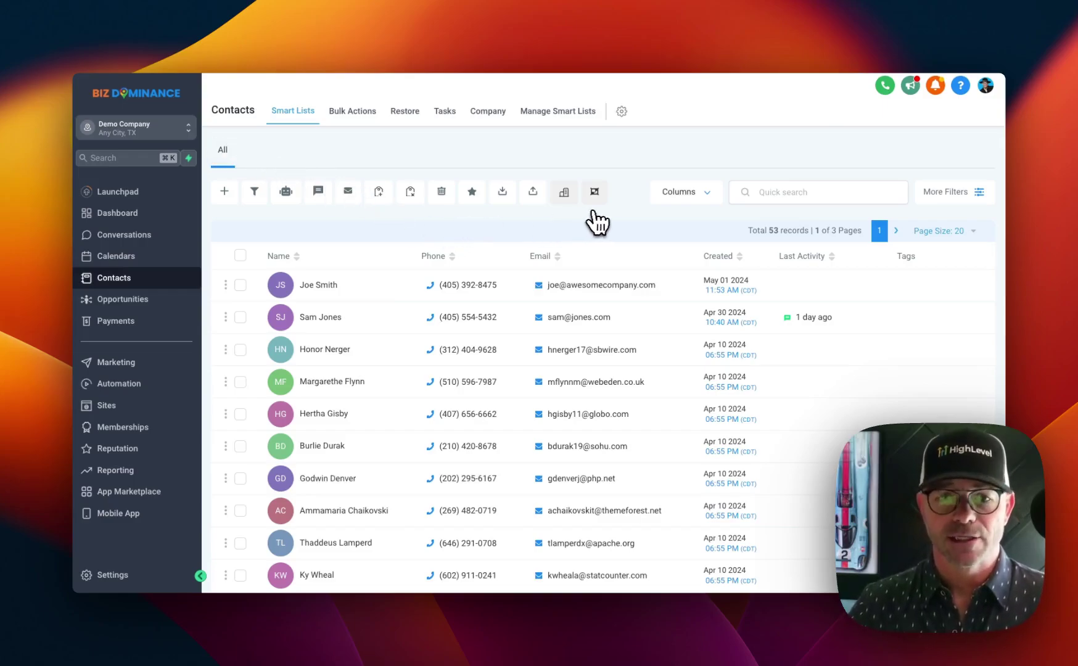
Upload MOCK_DATA - MOCK_DATA.csv from the Desktop into a contact import and continue to Map
{"action": "left_click", "coordinate": [532, 193]}
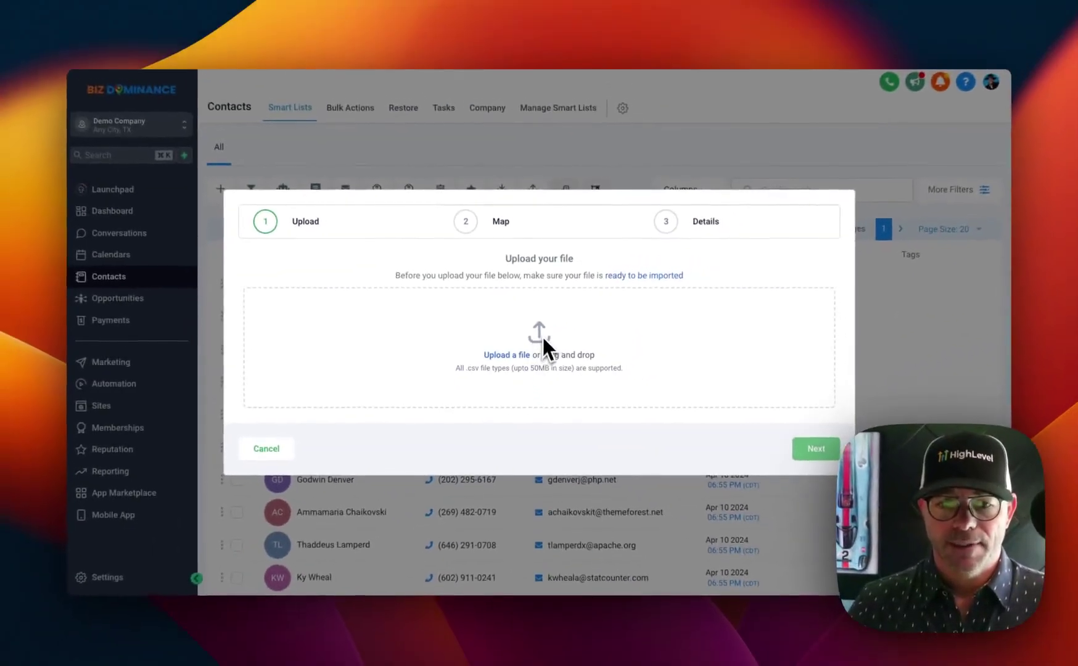
{"action": "left_click", "coordinate": [509, 356]}
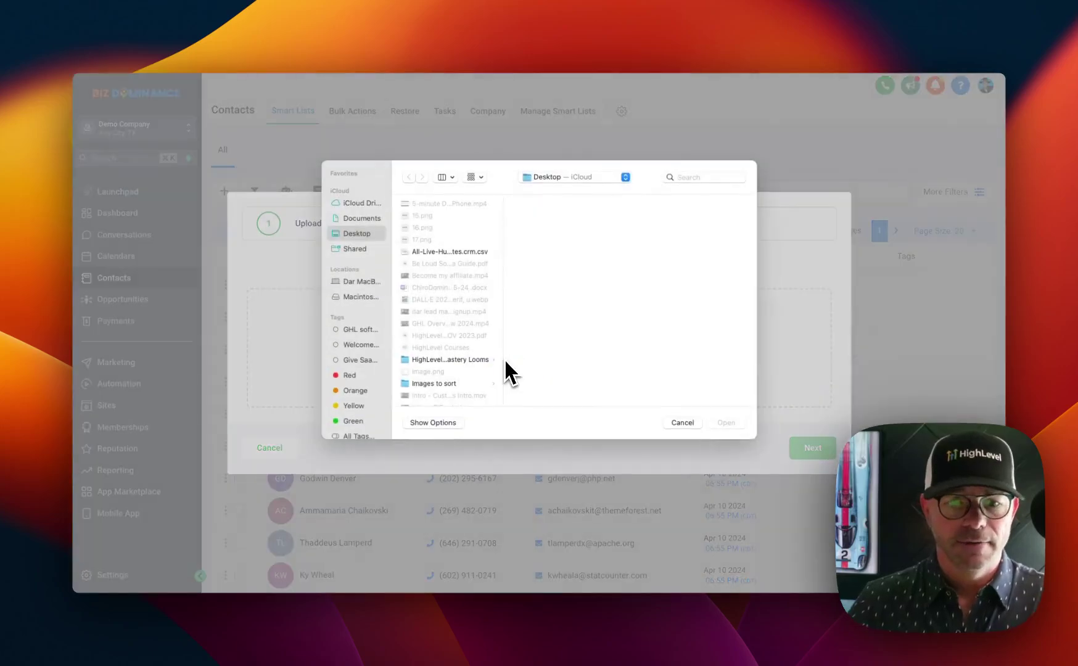
{"action": "scroll", "coordinate": [462, 351], "scroll_direction": "down", "scroll_amount": 10}
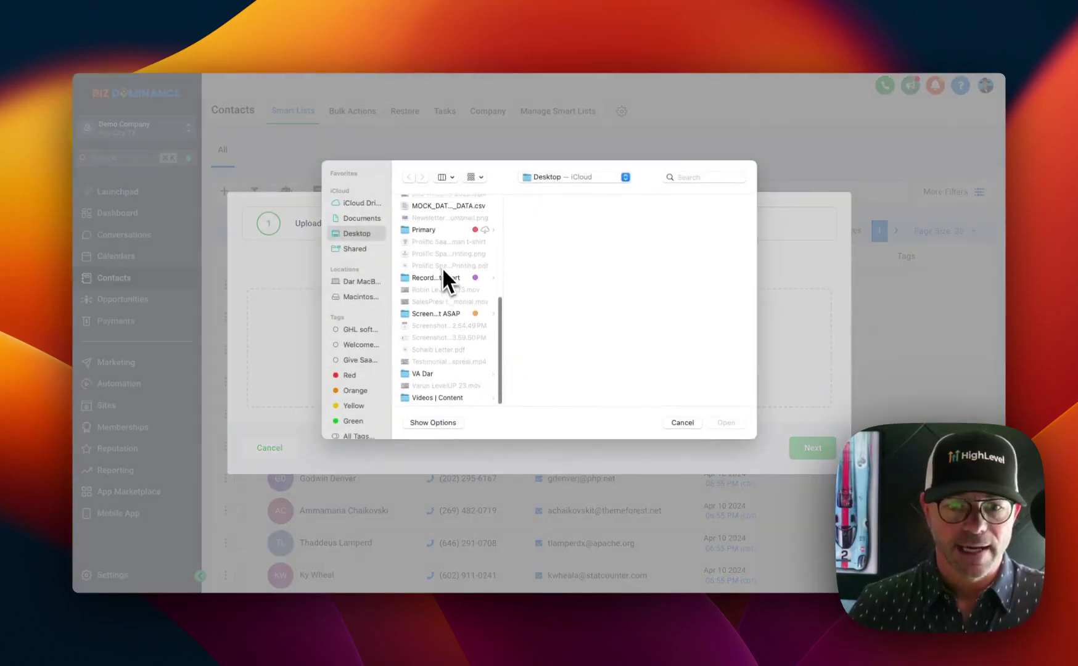
{"action": "scroll", "coordinate": [442, 269], "scroll_direction": "up", "scroll_amount": 2}
{"action": "left_click", "coordinate": [433, 236]}
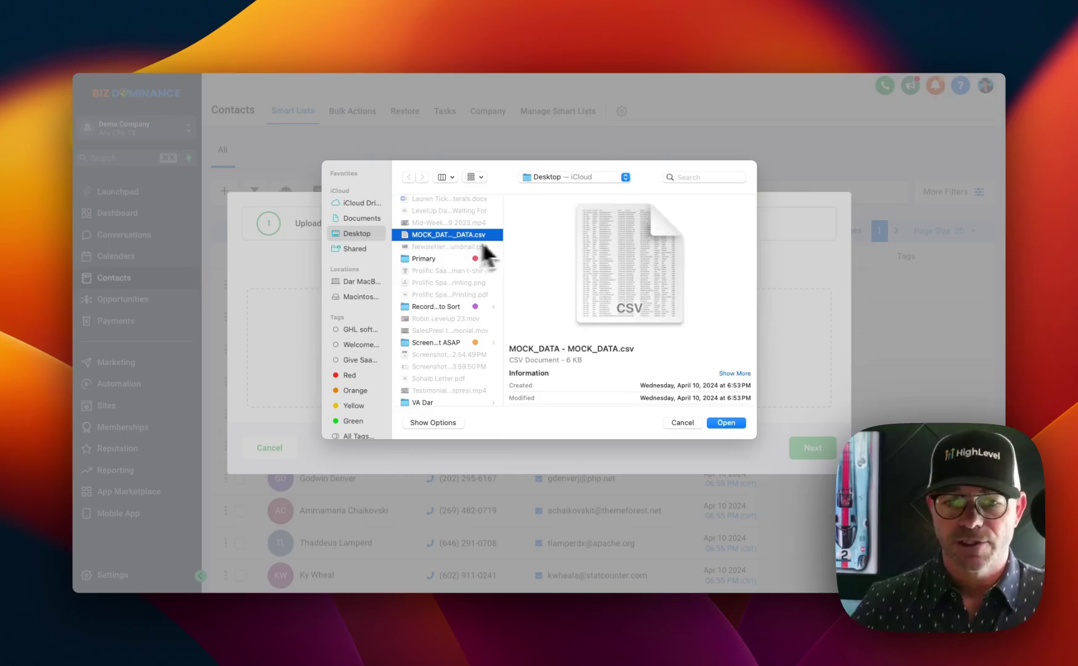
{"action": "left_click", "coordinate": [724, 423]}
{"action": "left_click", "coordinate": [813, 459]}
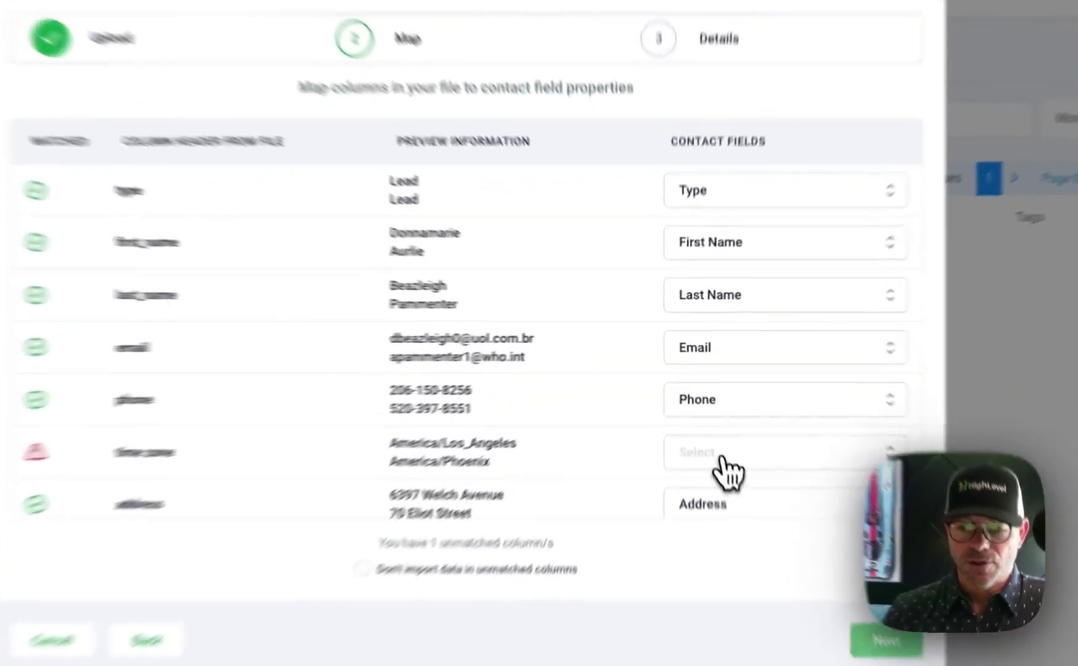
Map the file's time zone column to the Timezone contact field and continue to Details
{"action": "left_click", "coordinate": [703, 412]}
{"action": "type", "text": "tim"}
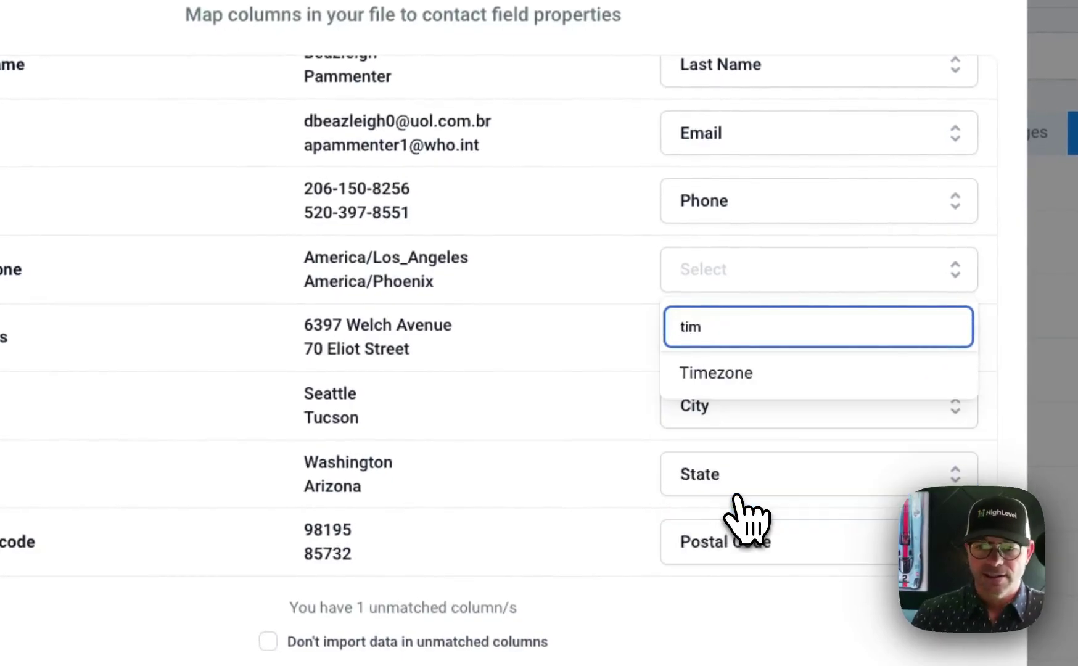
{"action": "left_click", "coordinate": [726, 373]}
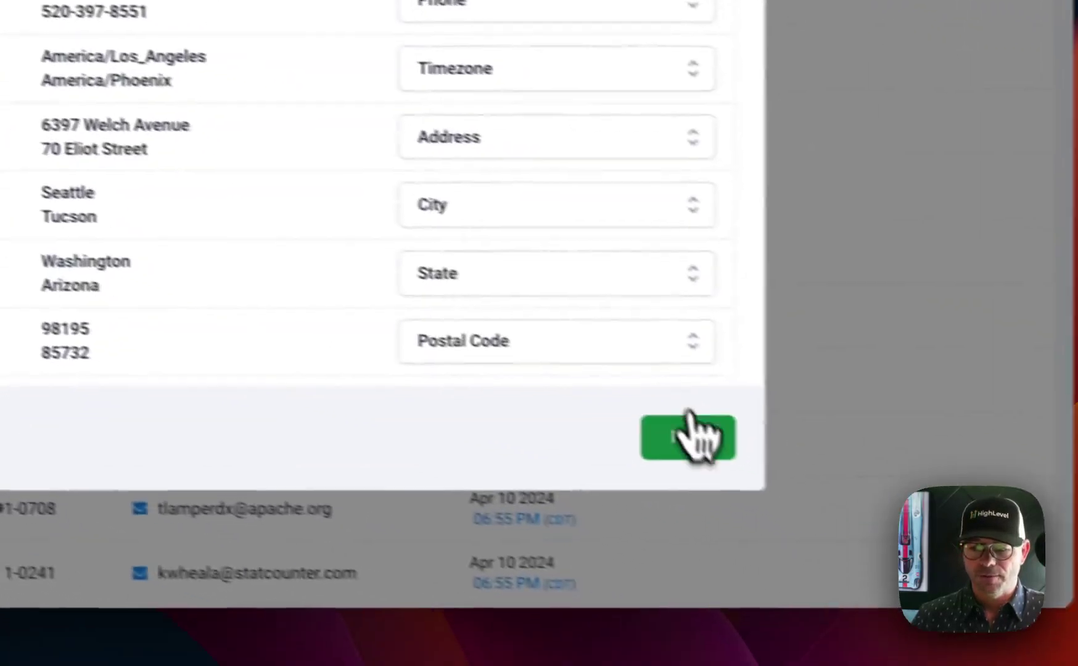
{"action": "left_click", "coordinate": [949, 664]}
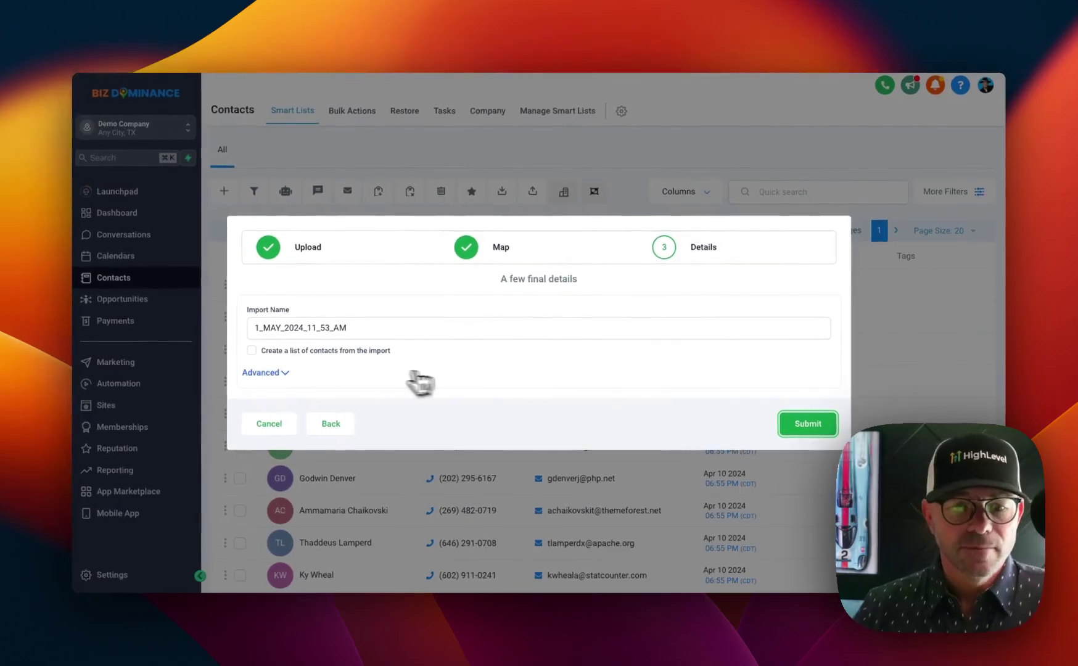
Tag the import mock-demo under Advanced, leave workflow enrollment off, and submit it
{"action": "left_click", "coordinate": [282, 374]}
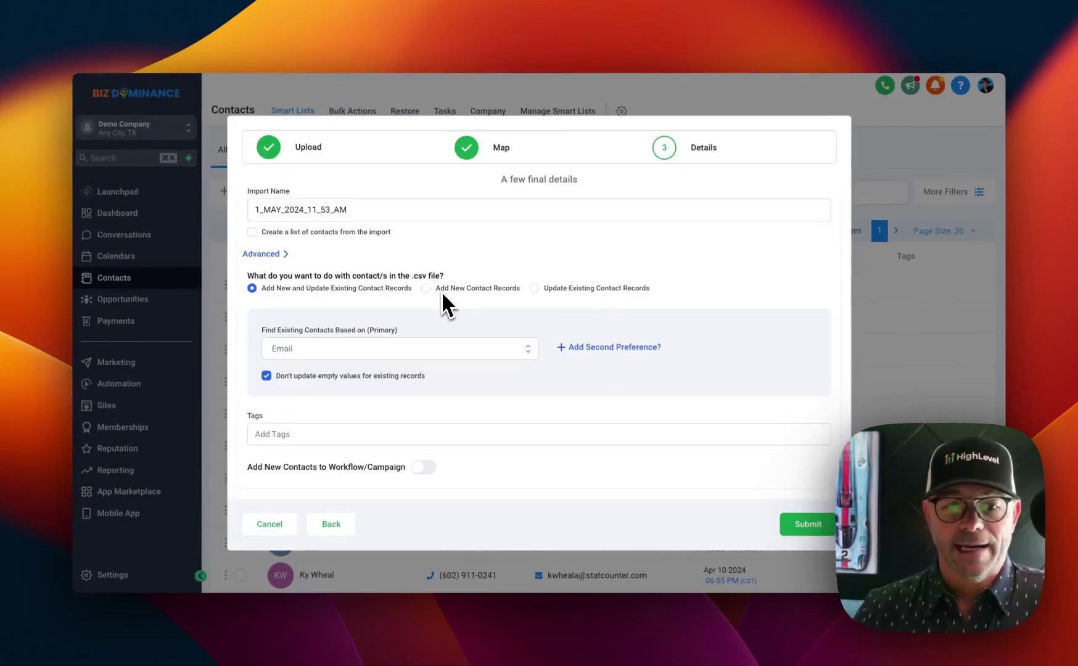
{"action": "left_click", "coordinate": [295, 435]}
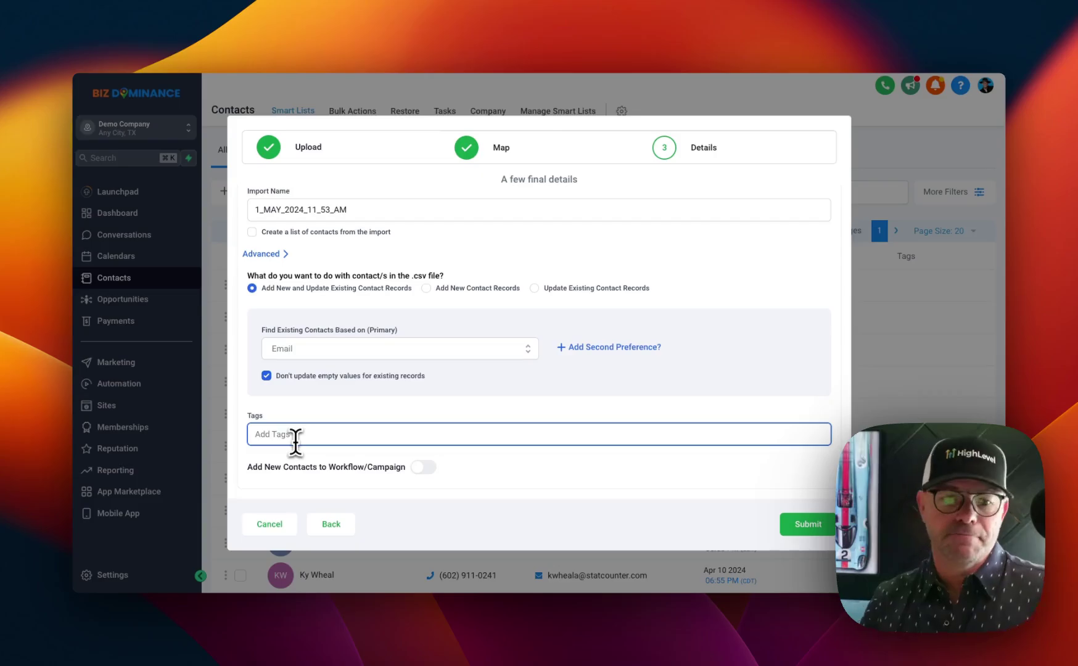
{"action": "type", "text": "mock"}
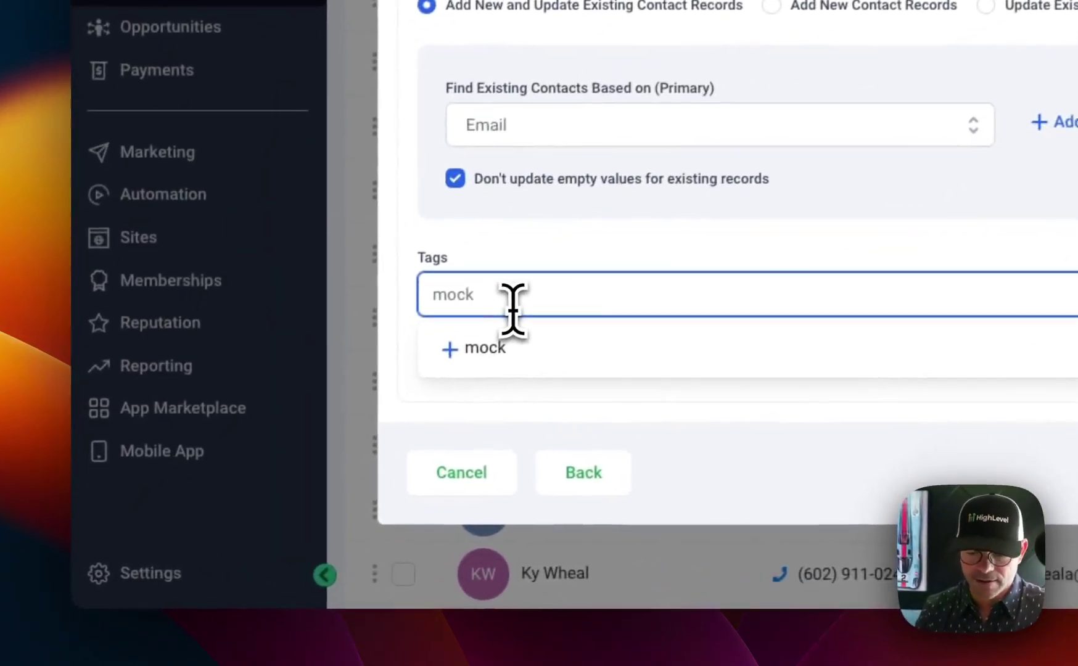
{"action": "type", "text": "-dem"}
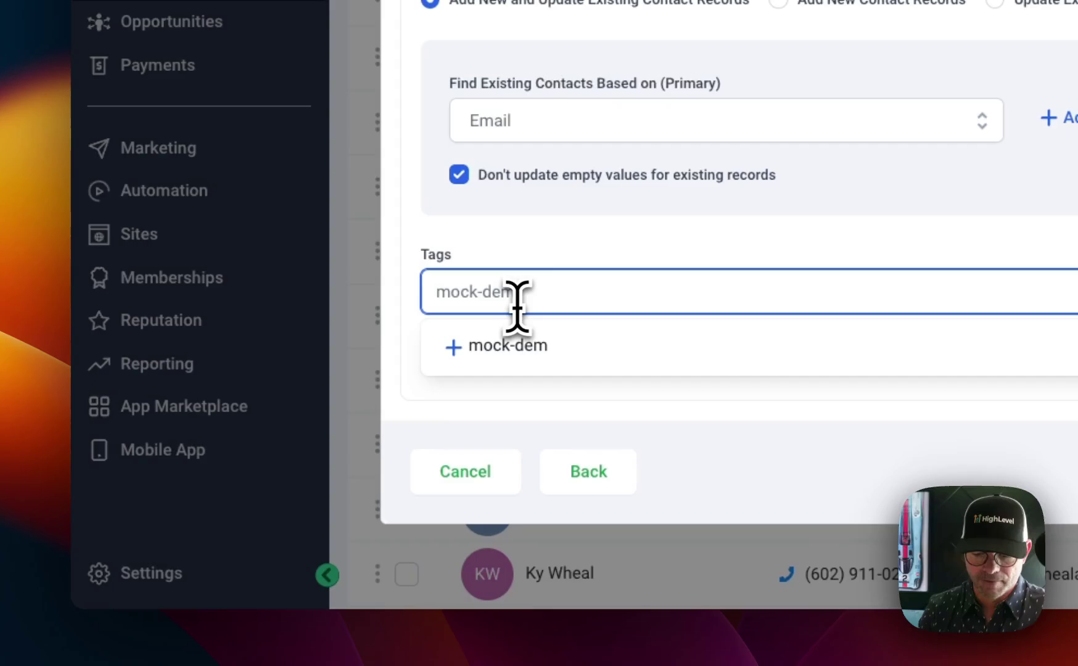
{"action": "type", "text": "o"}
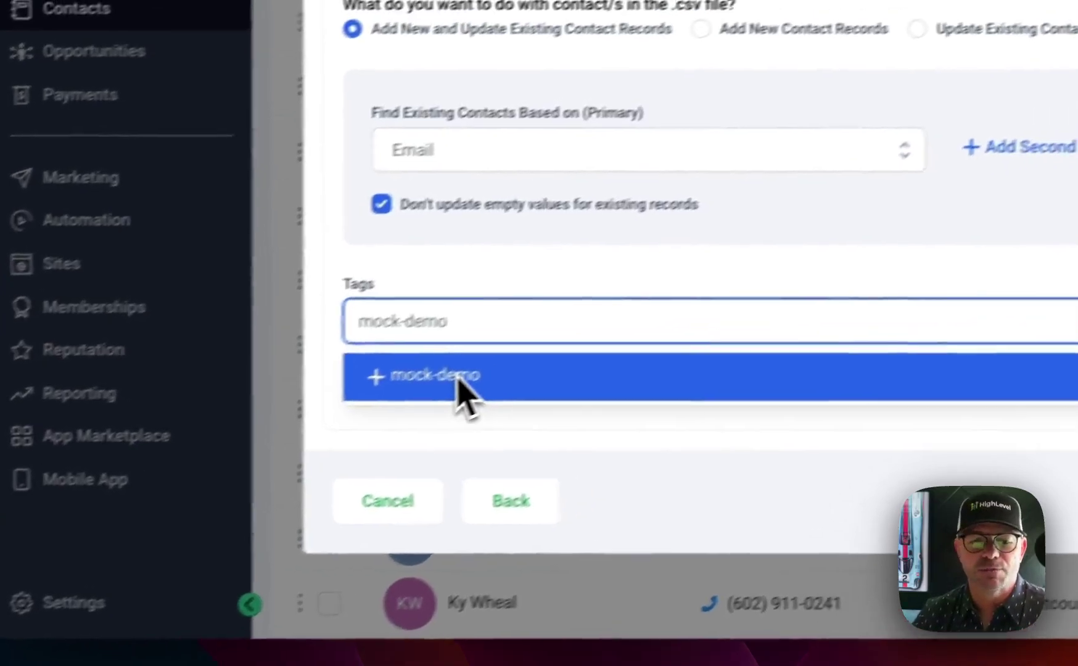
{"action": "left_click", "coordinate": [533, 346]}
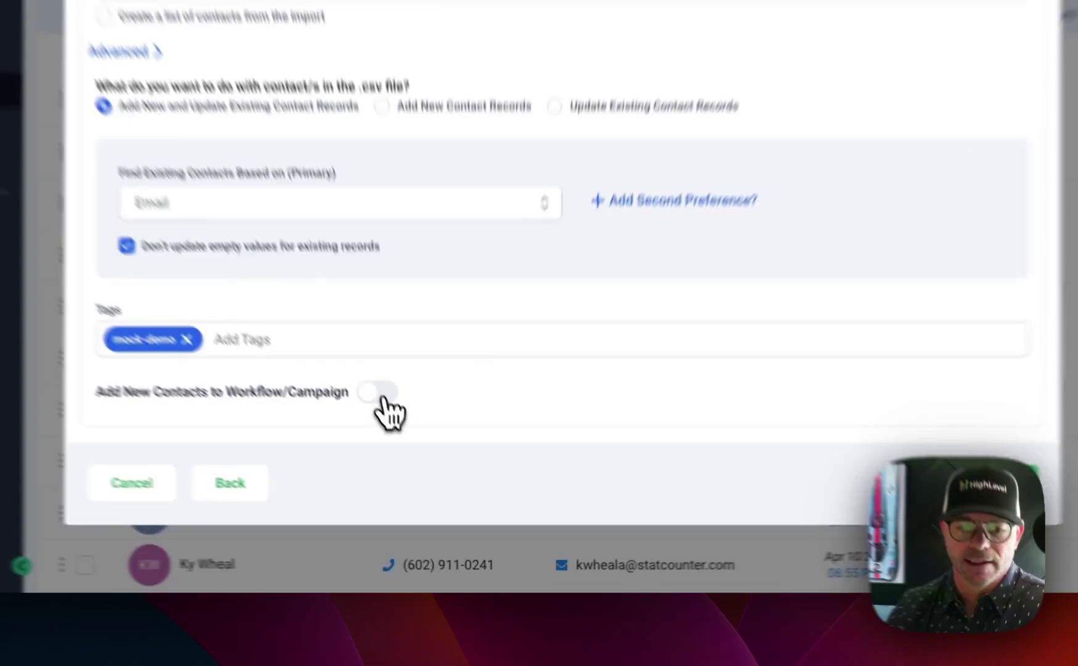
{"action": "left_click", "coordinate": [379, 393]}
{"action": "left_click", "coordinate": [379, 392]}
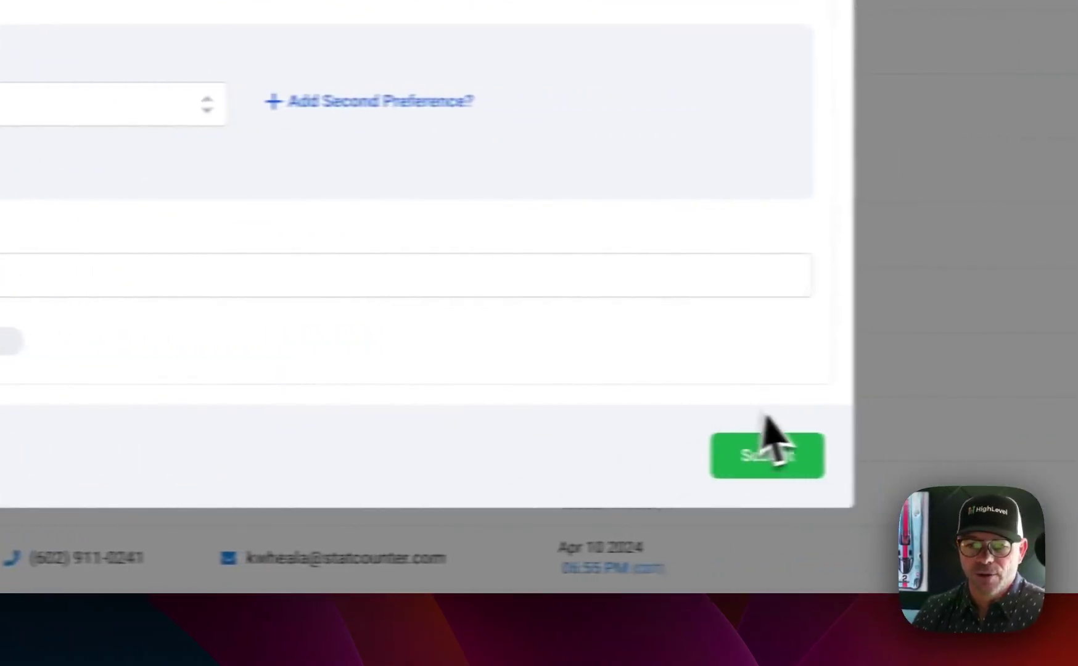
{"action": "left_click", "coordinate": [761, 460]}
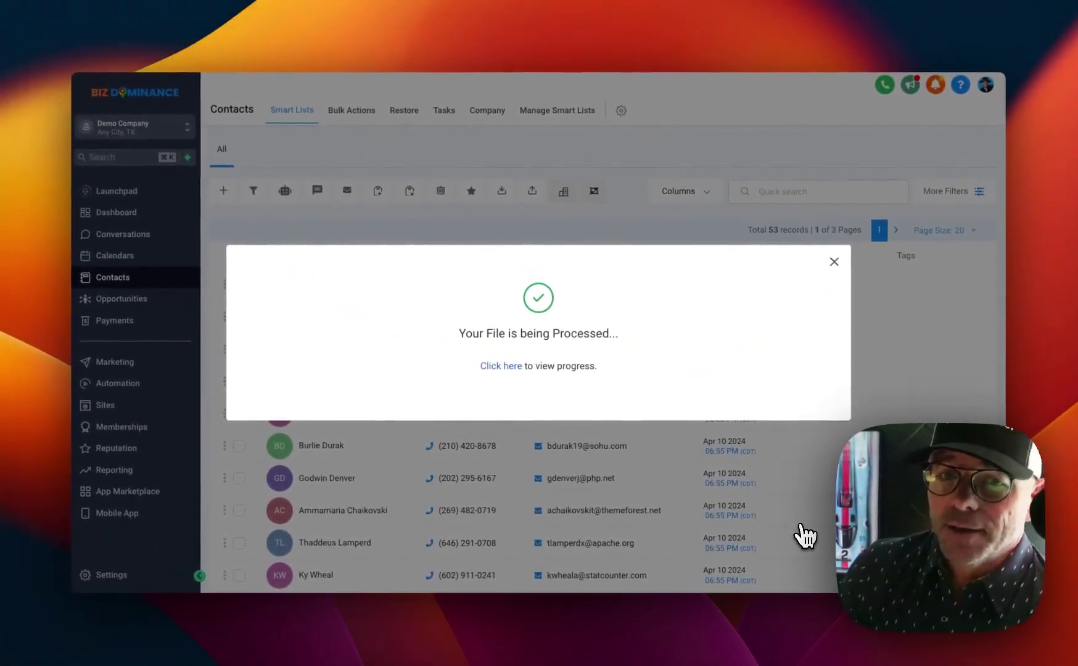
Dismiss the processing notice and scroll the contacts list to confirm the mock-demo tags
{"action": "left_click", "coordinate": [804, 537]}
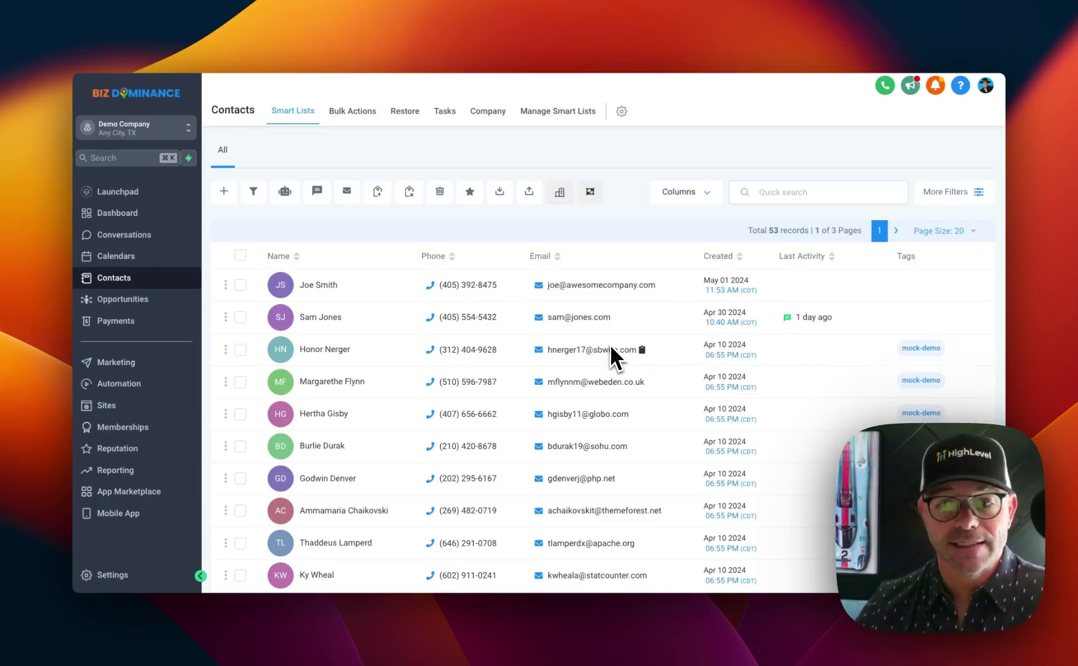
{"action": "scroll", "coordinate": [609, 344], "scroll_direction": "down", "scroll_amount": 2}
{"action": "scroll", "coordinate": [610, 347], "scroll_direction": "up", "scroll_amount": 2}
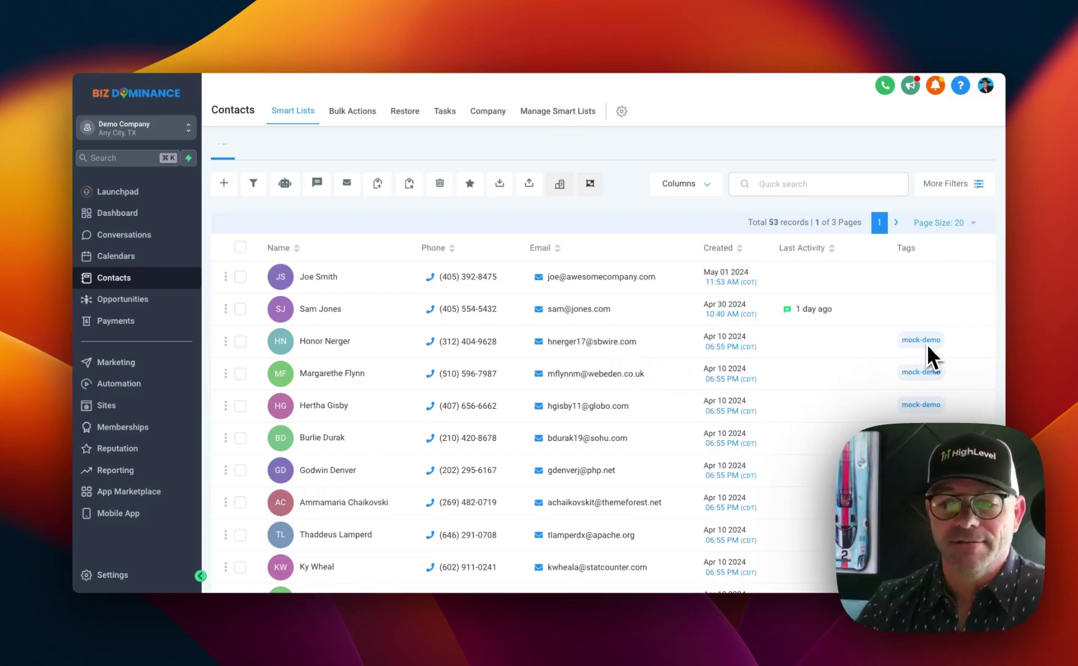
{"action": "scroll", "coordinate": [934, 397], "scroll_direction": "down", "scroll_amount": 1}
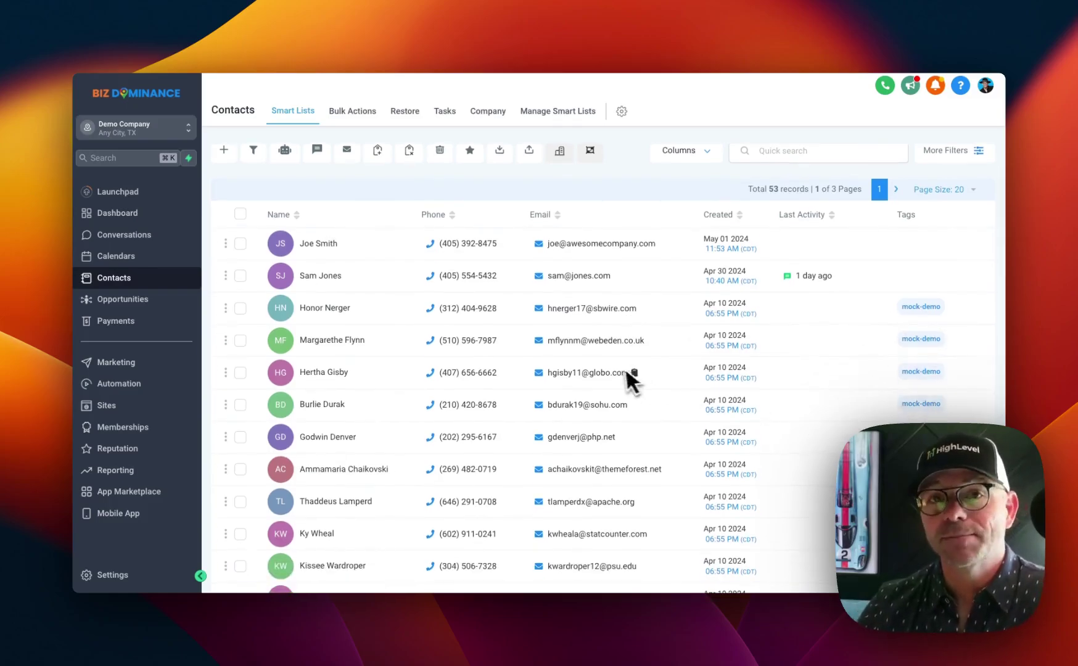
{"action": "scroll", "coordinate": [508, 385], "scroll_direction": "down", "scroll_amount": 1}
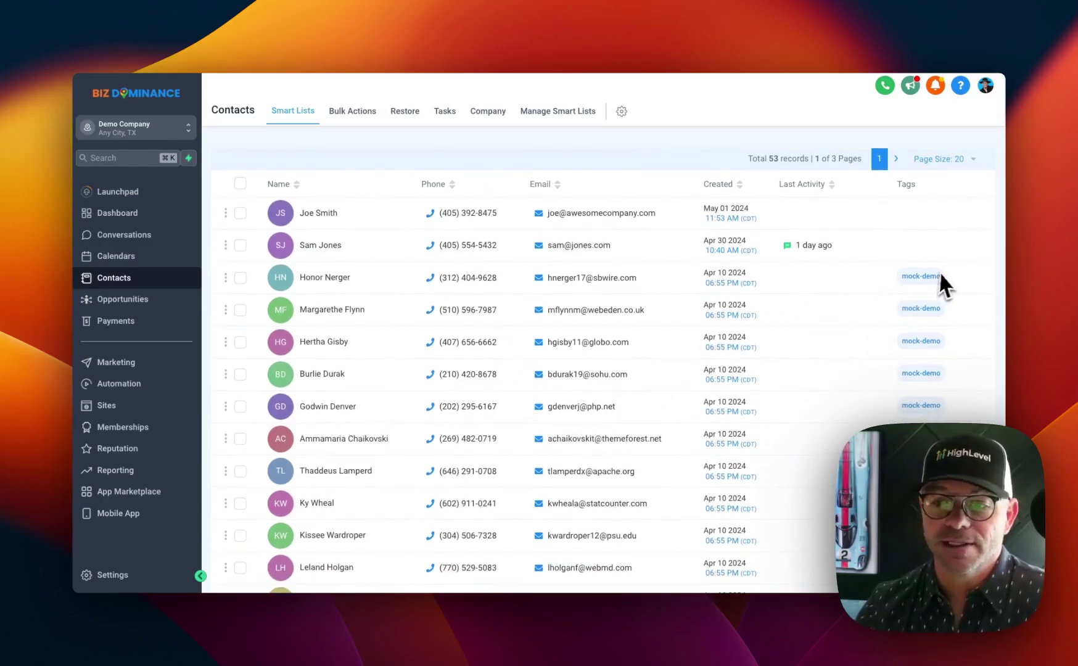
{"action": "scroll", "coordinate": [901, 388], "scroll_direction": "down", "scroll_amount": 8}
{"action": "scroll", "coordinate": [902, 388], "scroll_direction": "up", "scroll_amount": 8}
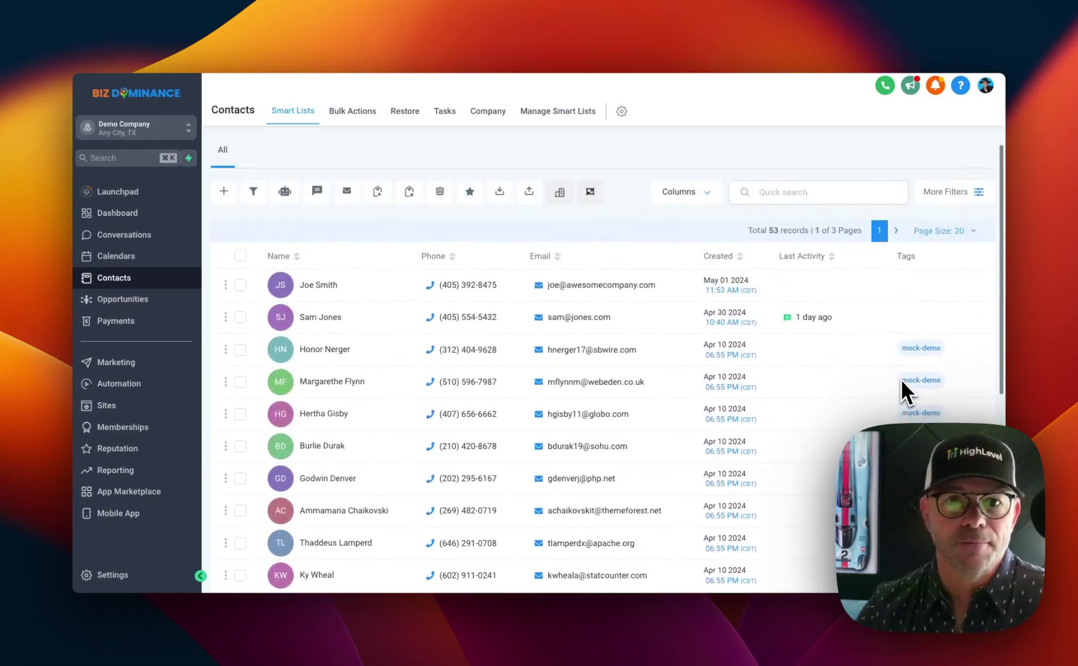